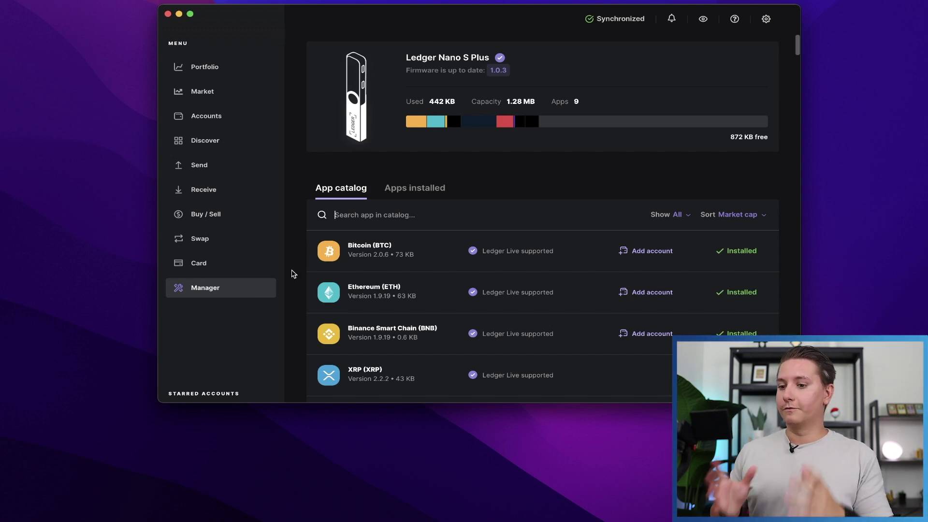
Step: Start adding a new account on the Accounts page with Cardano (ADA) as the crypto asset
scroll(293, 274, down, 5)
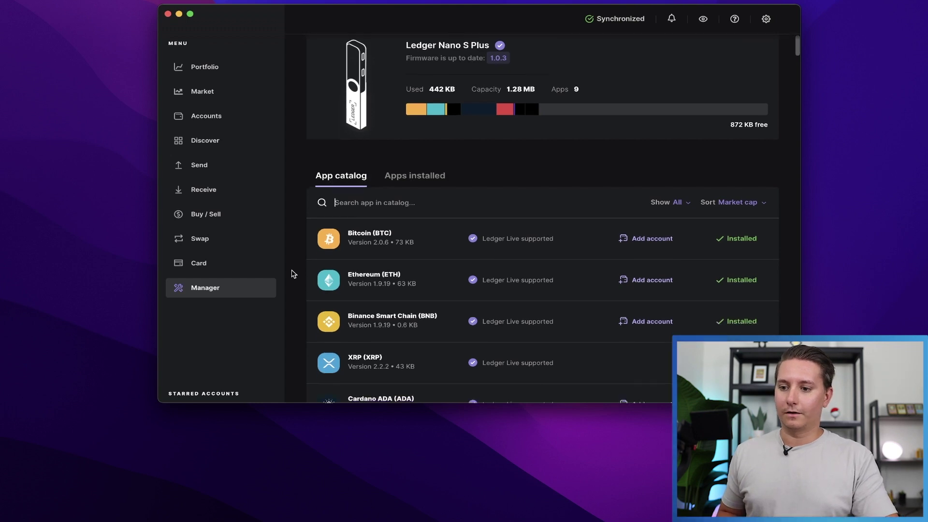
scroll(293, 274, down, 2)
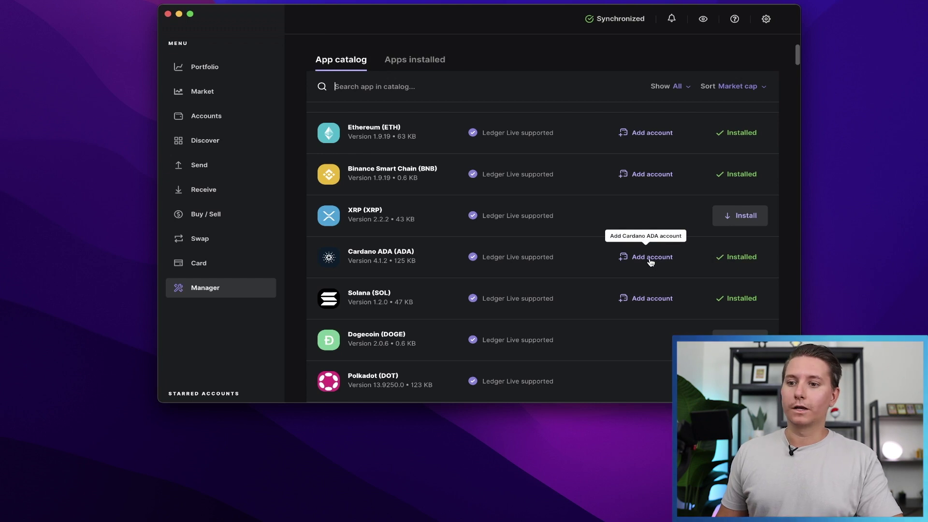
click(237, 119)
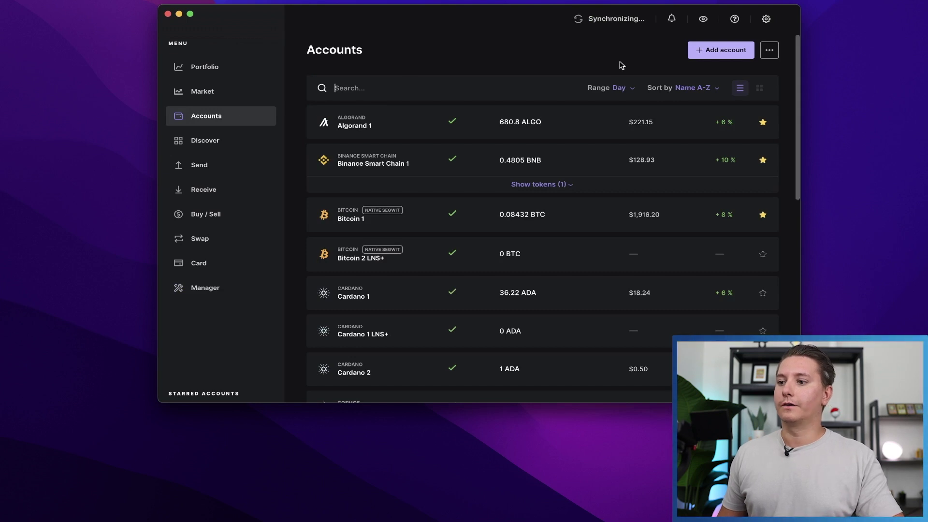
click(723, 56)
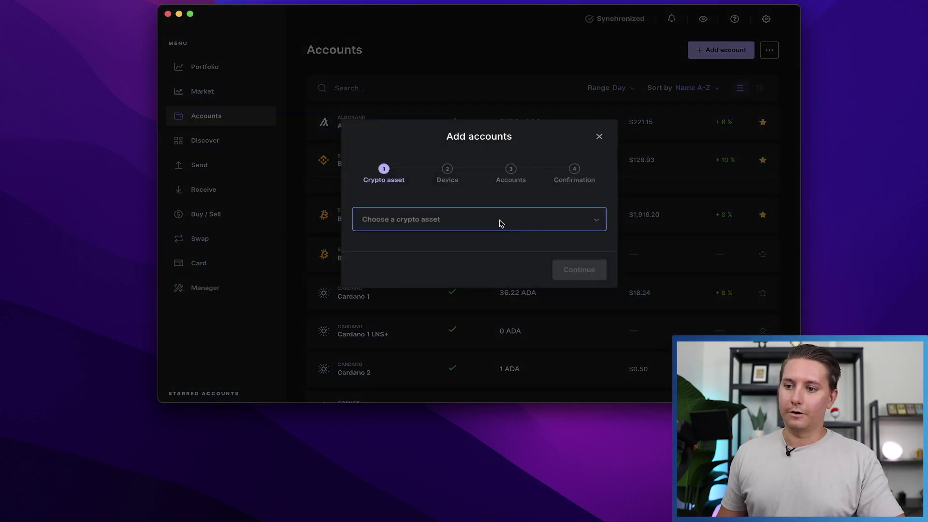
click(501, 223)
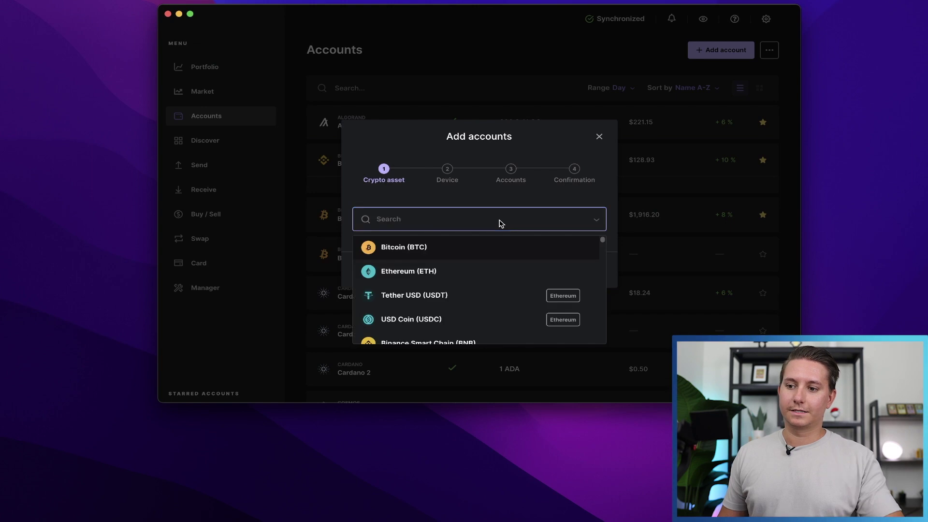
text(ada)
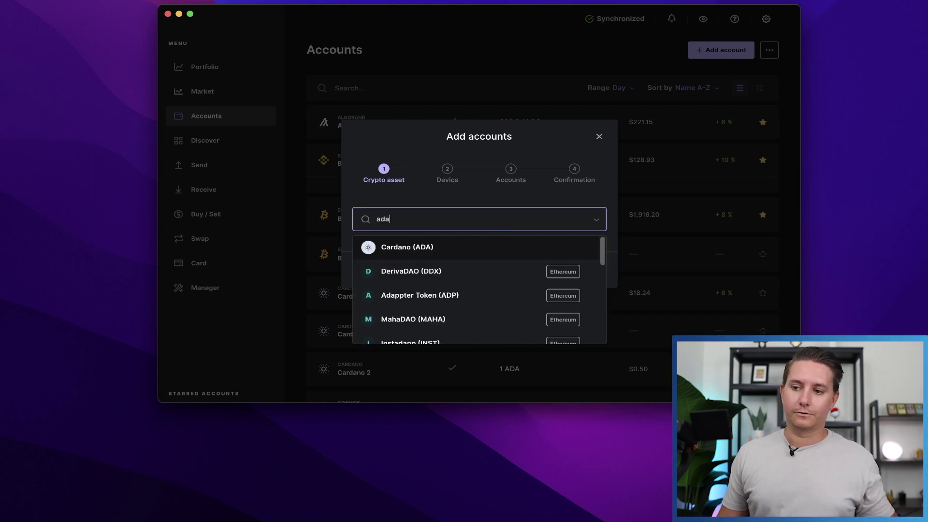
click(491, 251)
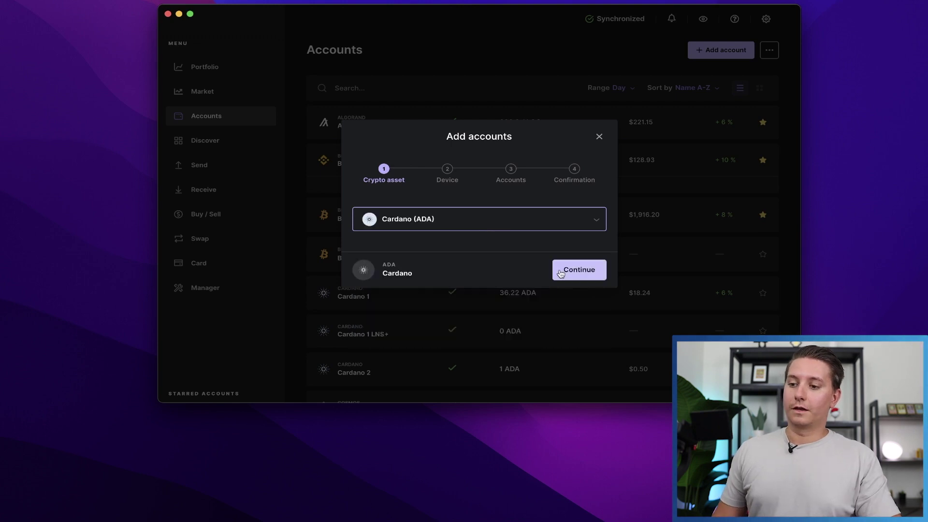
click(561, 273)
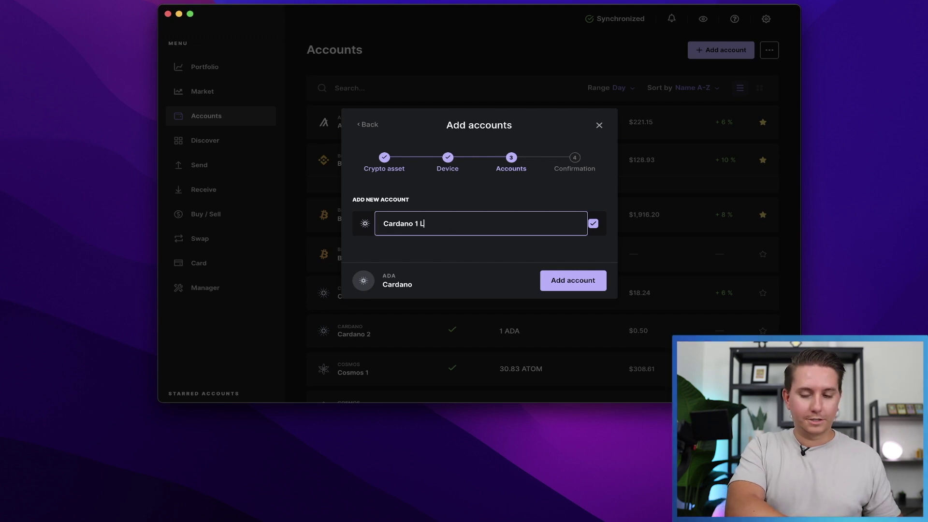
Step: Name the new Cardano account "Cardano 1 LNS+" and finish adding it
text(NS+)
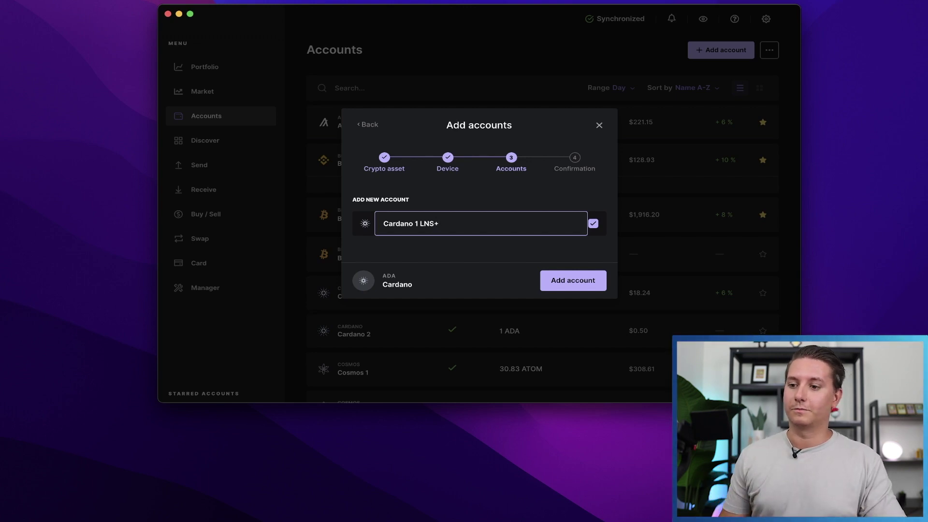
click(572, 281)
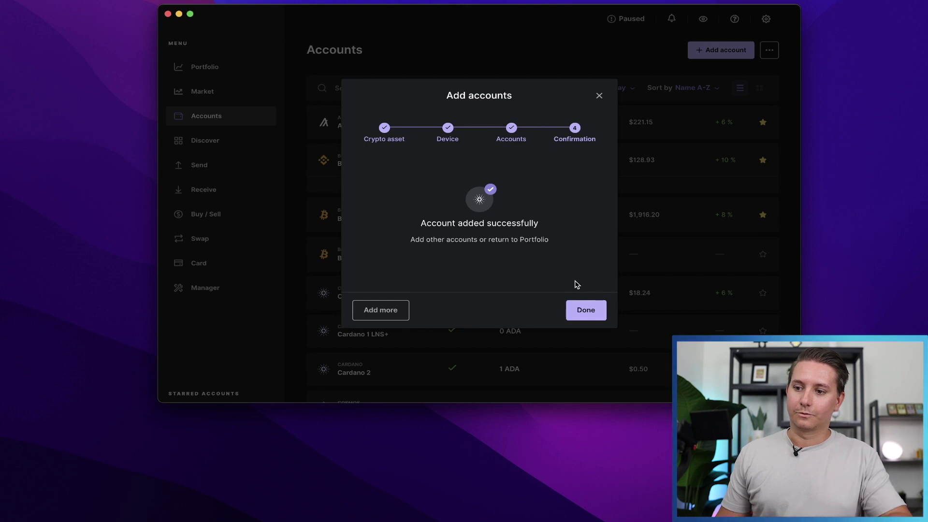
click(586, 312)
Step: Open the Cardano 1 LNS+ account and start receiving ADA into it
scroll(419, 269, down, 3)
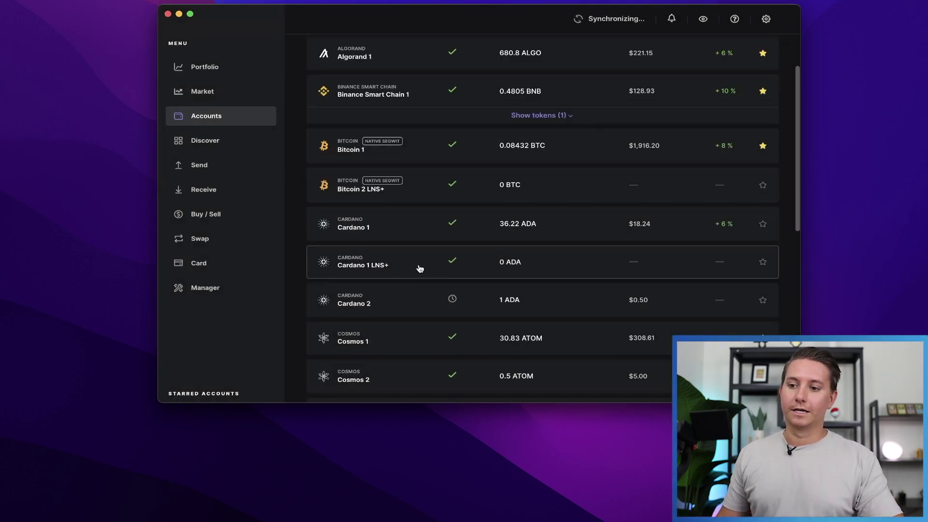
click(421, 269)
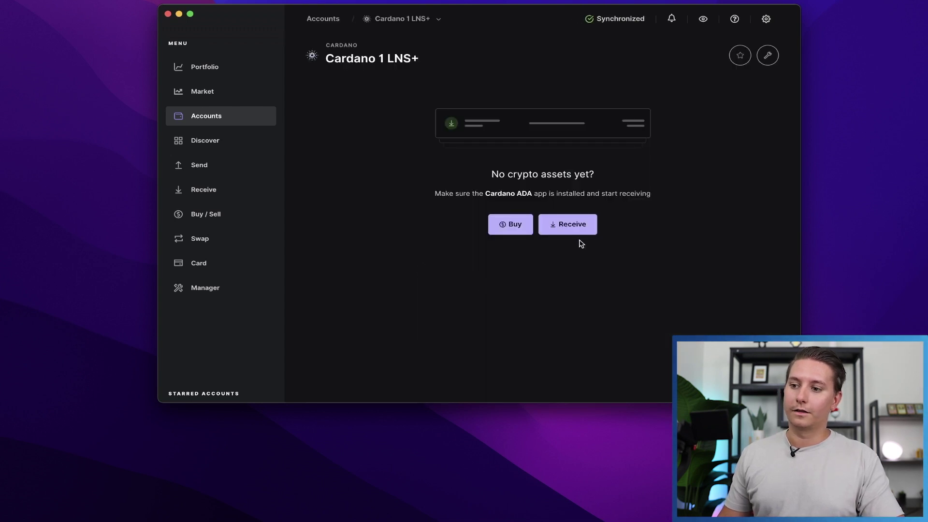
click(572, 226)
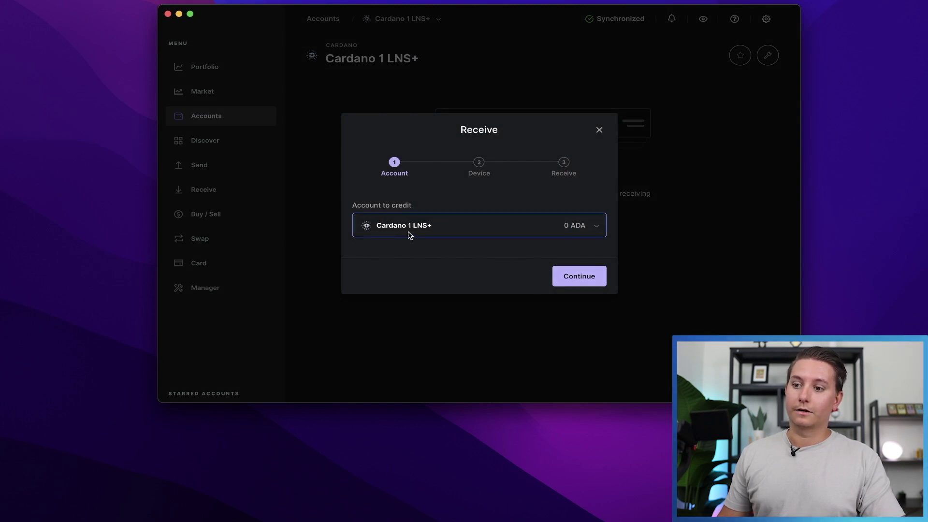
click(580, 277)
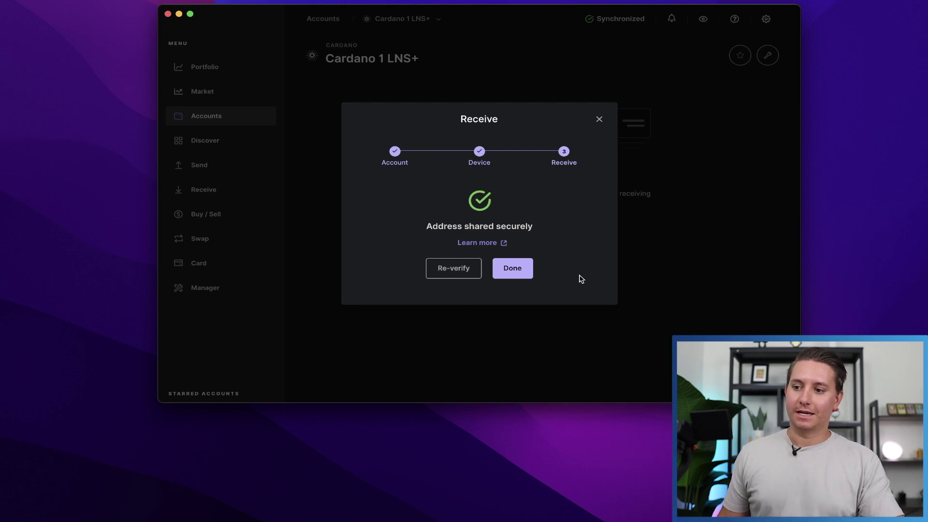
Step: Re-verify the Cardano 1 LNS+ receiving address, view its QR code and copy the address
click(454, 273)
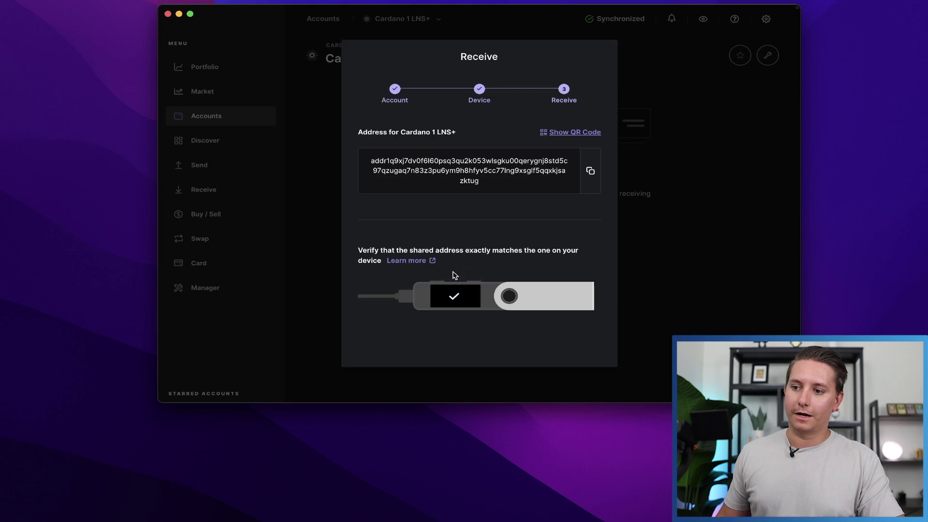
click(579, 134)
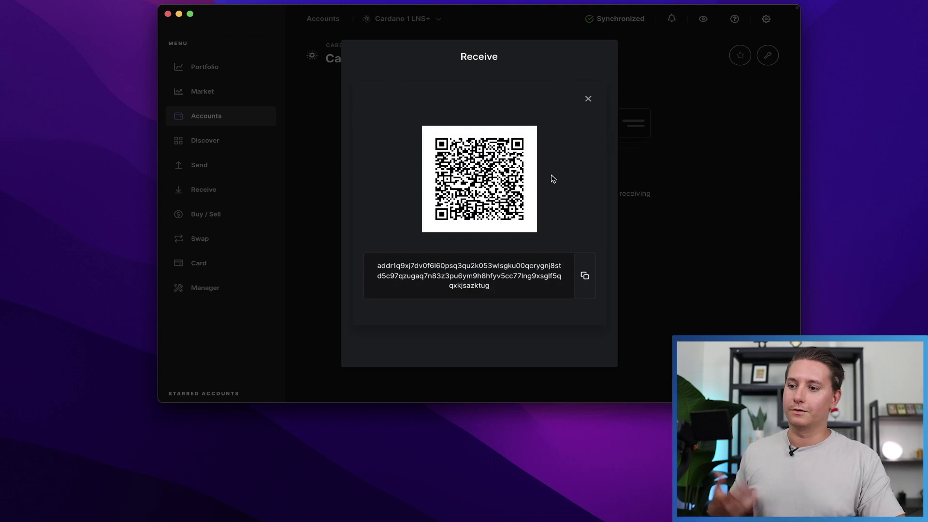
click(590, 102)
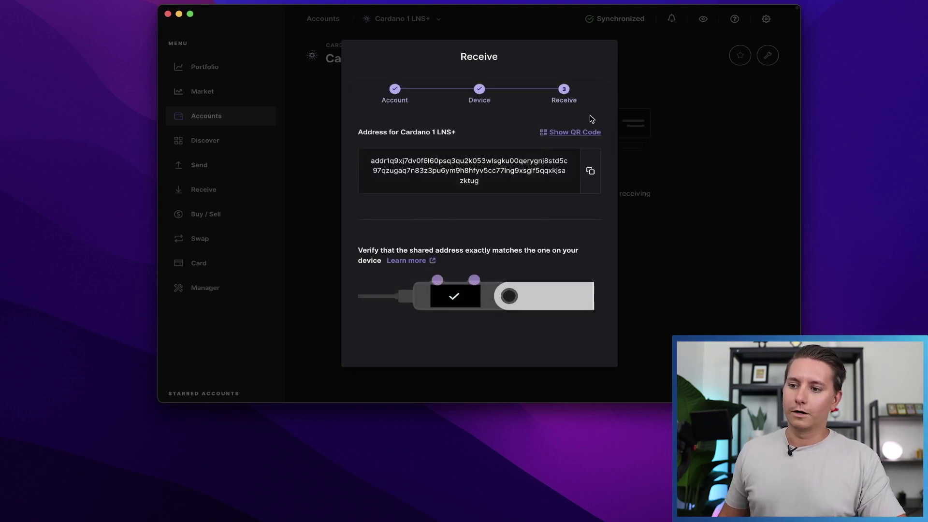
click(591, 172)
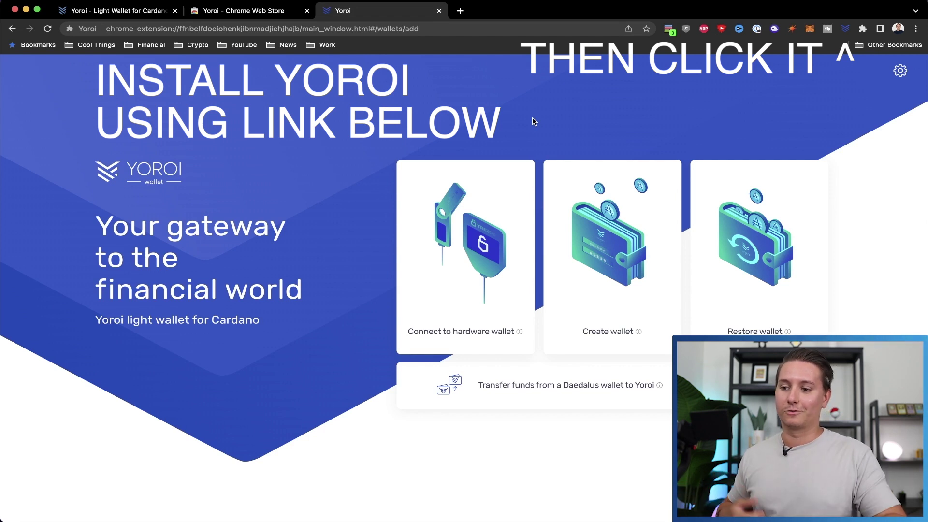
Step: In the Yoroi browser extension, start connecting a Ledger hardware wallet for Cardano as a Standard wallet
click(479, 231)
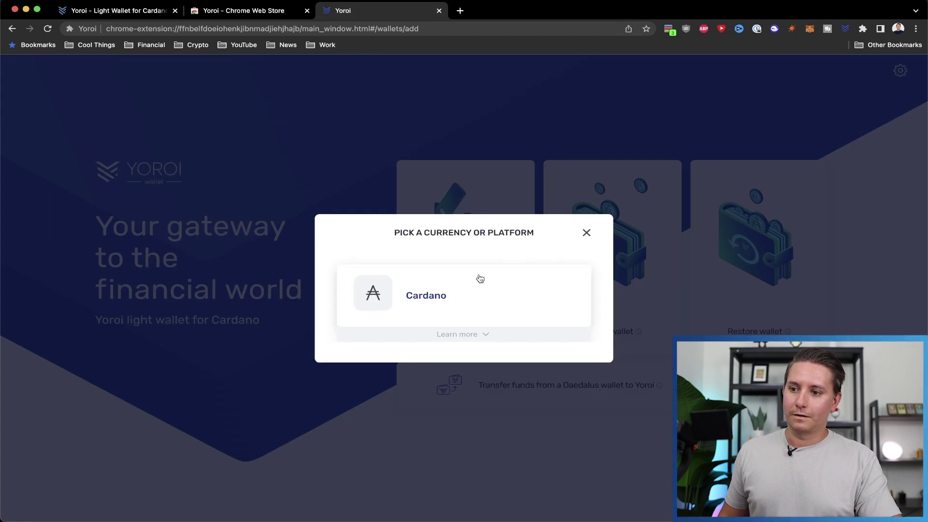
click(485, 296)
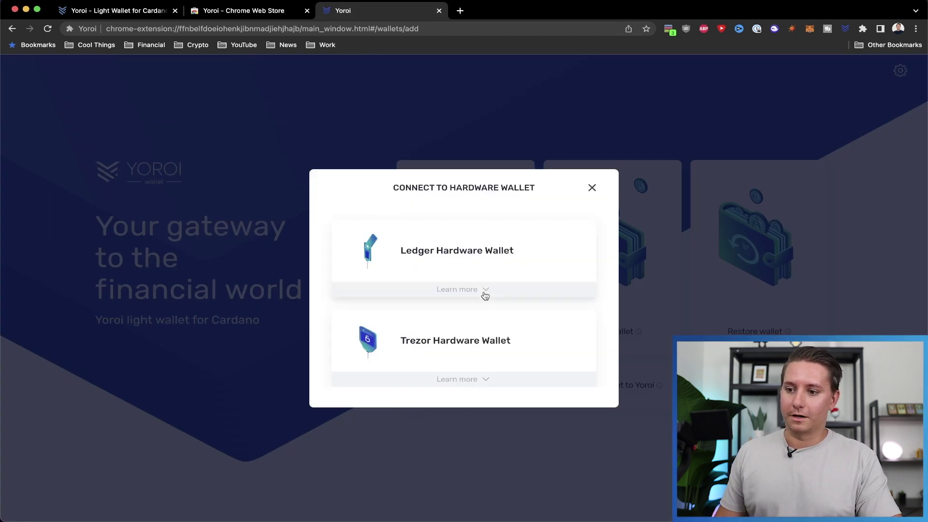
click(532, 261)
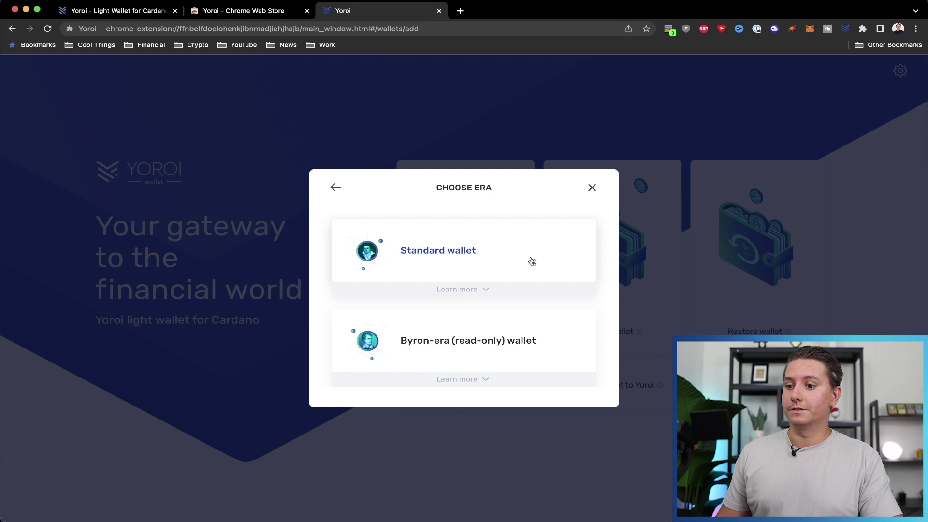
click(533, 261)
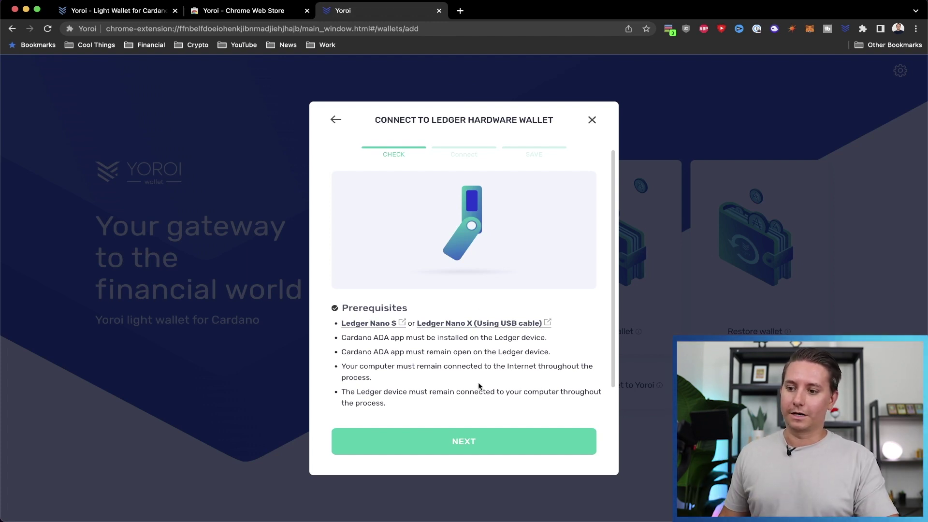
click(485, 444)
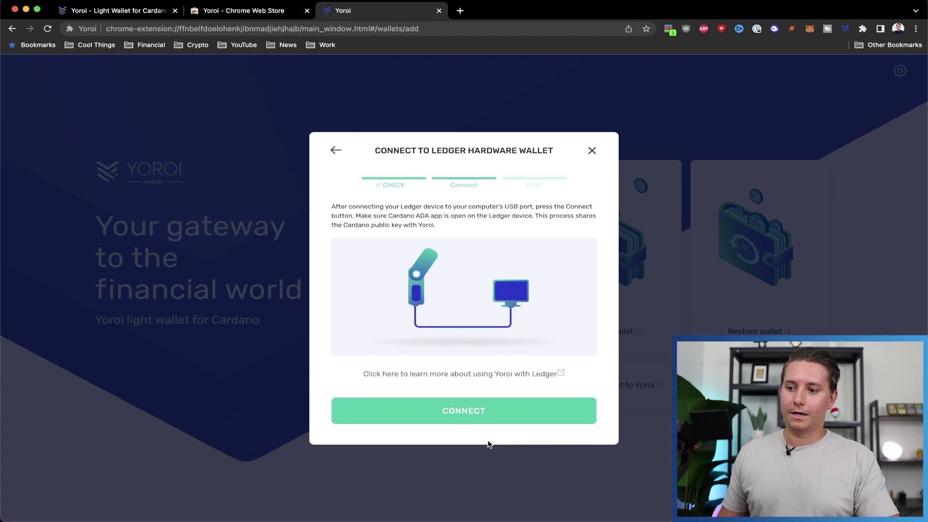
click(510, 413)
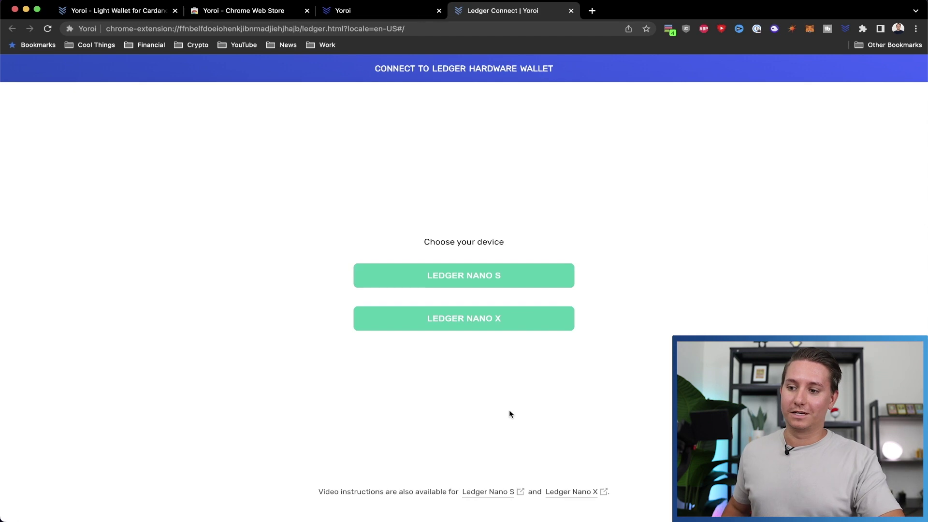
Step: Choose Ledger Nano S, connect the Nano S Plus device and save the wallet as Yoroi-Ledger
click(528, 278)
click(262, 69)
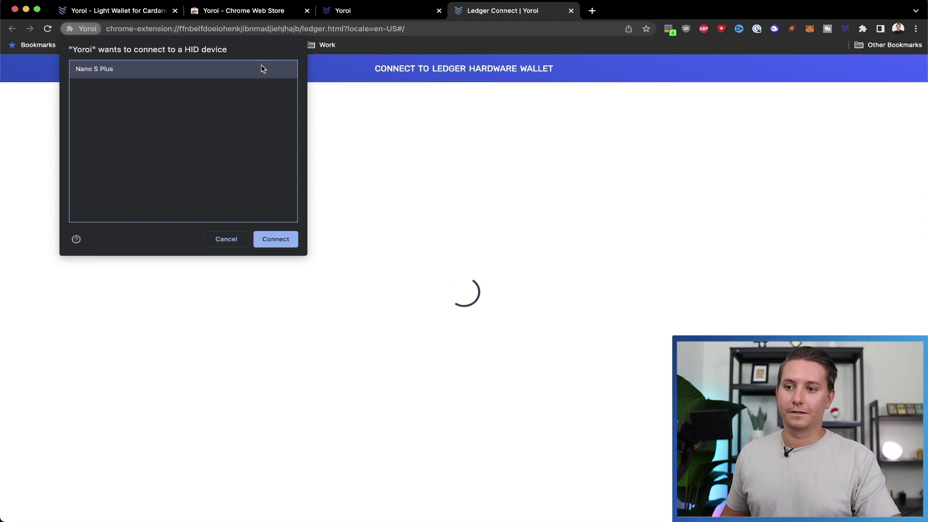
click(276, 240)
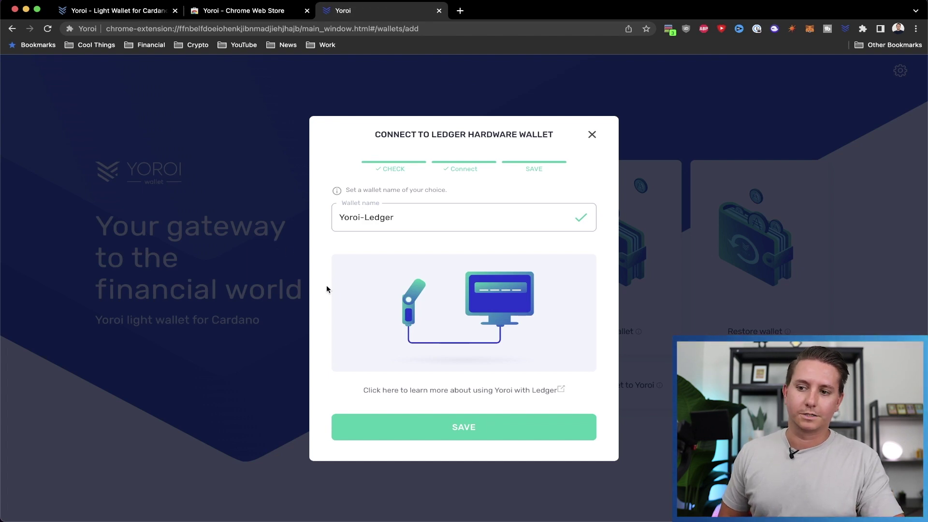
click(417, 432)
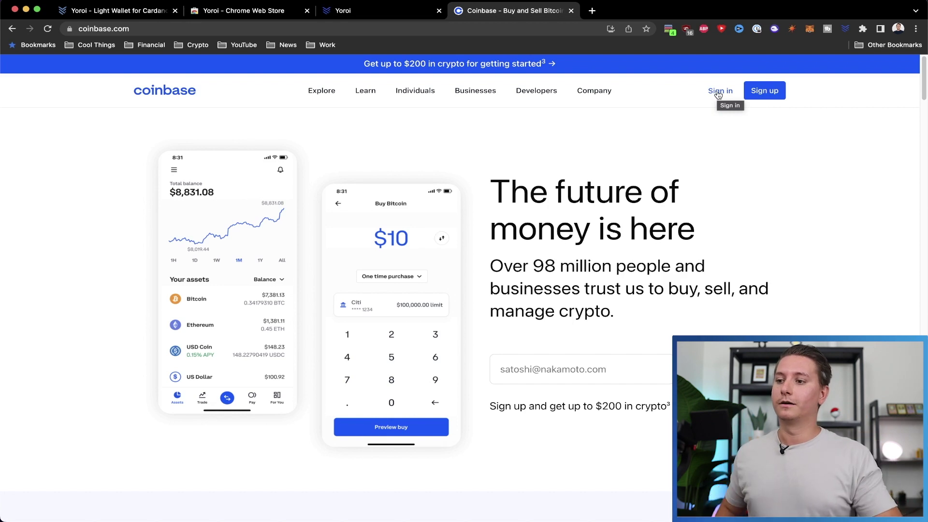
Step: Sign in to Coinbase and open the form for sending Cardano
click(719, 92)
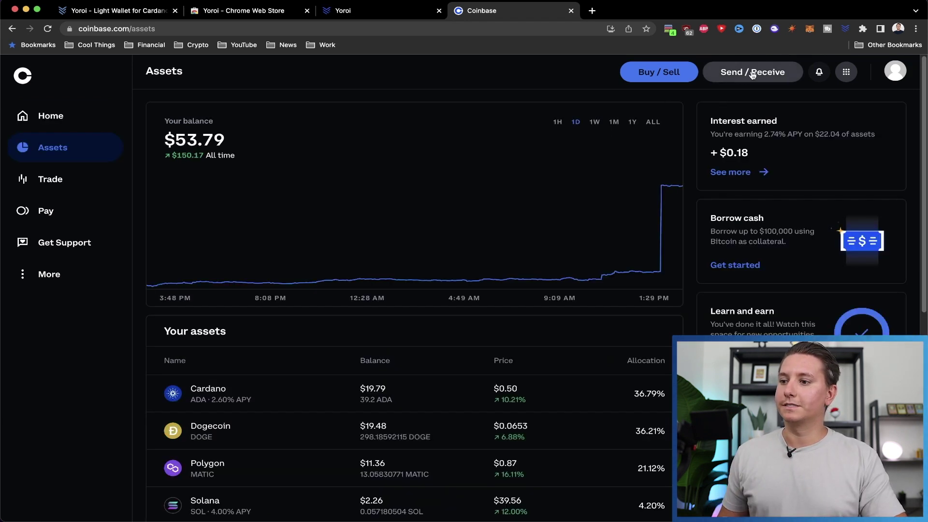
click(753, 72)
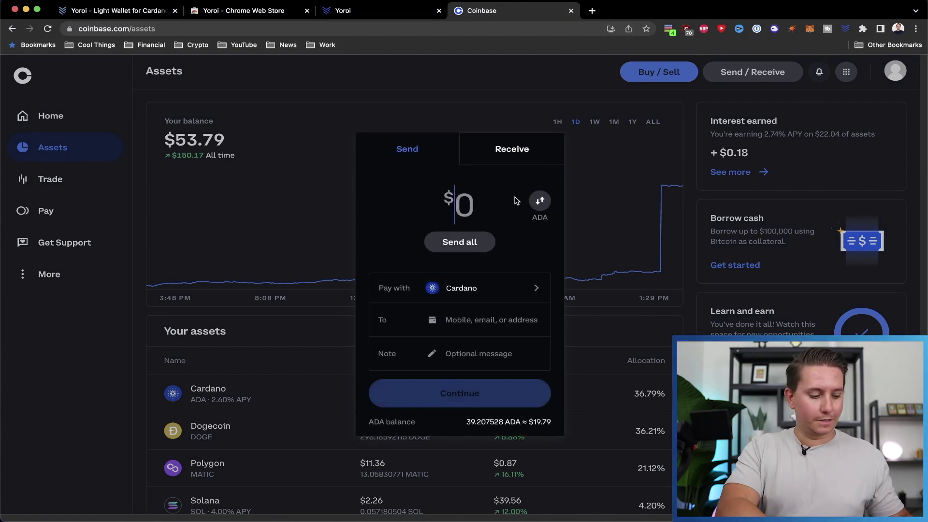
Step: Enter a send amount of $10 and switch it back and forth between USD and ADA
text(10)
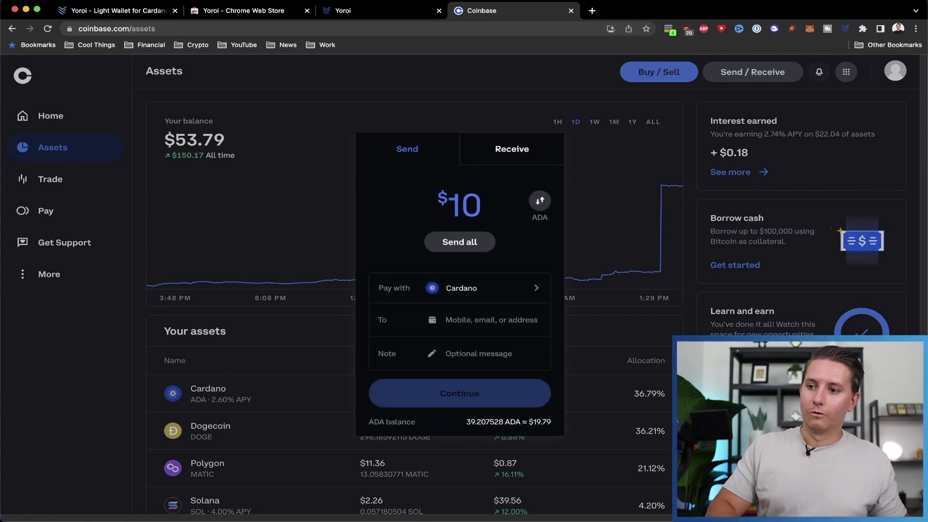
click(541, 206)
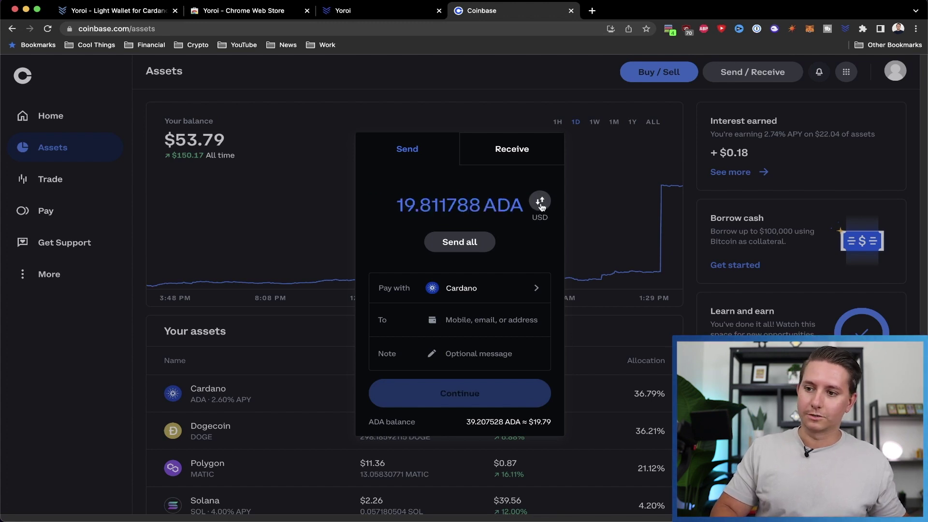
click(541, 203)
click(541, 205)
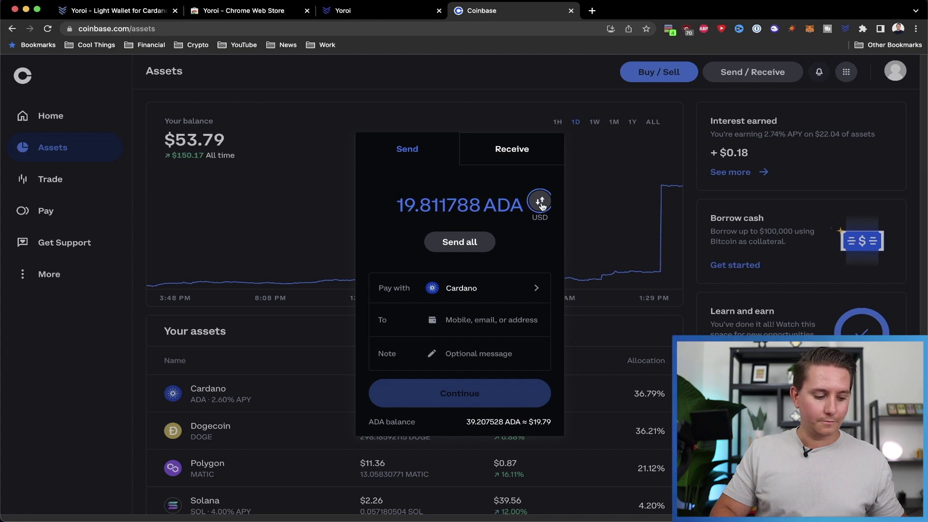
click(540, 205)
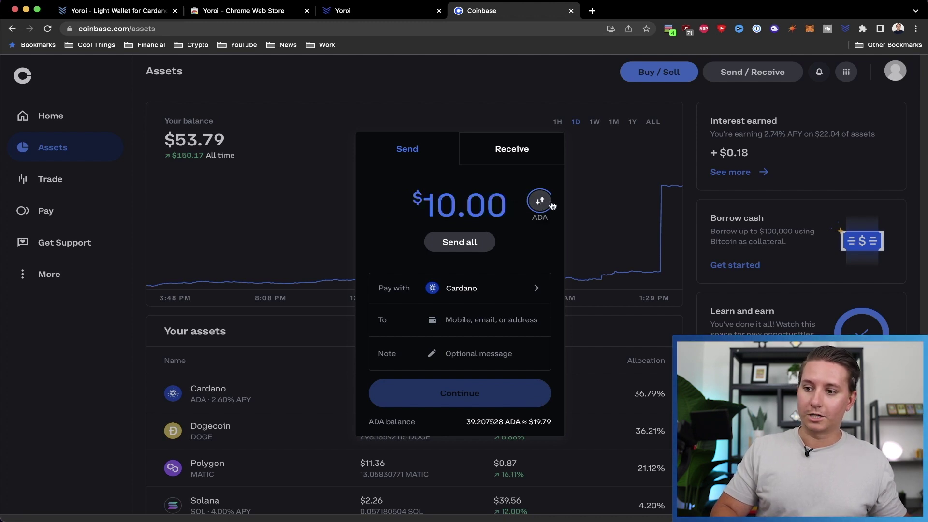
Step: Switch the send amount to ADA and set it to 11 ADA
click(540, 203)
click(507, 204)
key(super+a)
key(BackSpace)
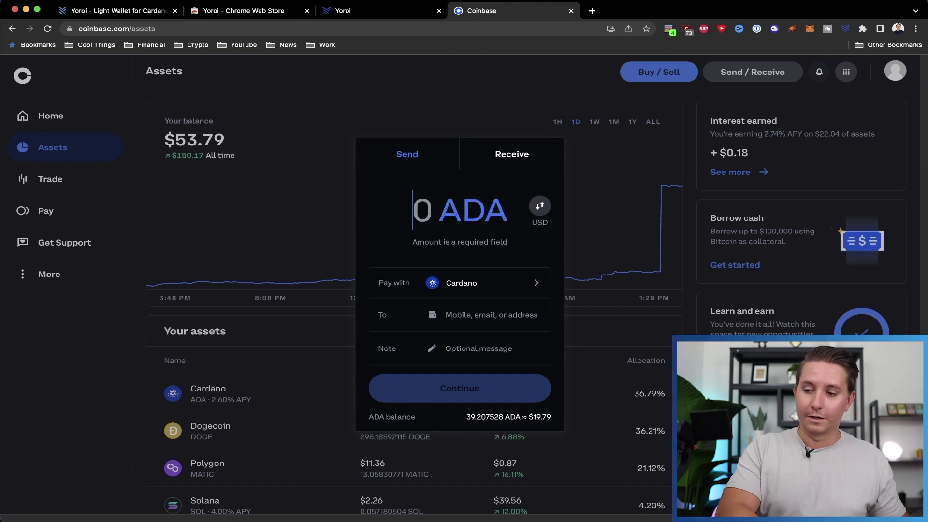
text(11)
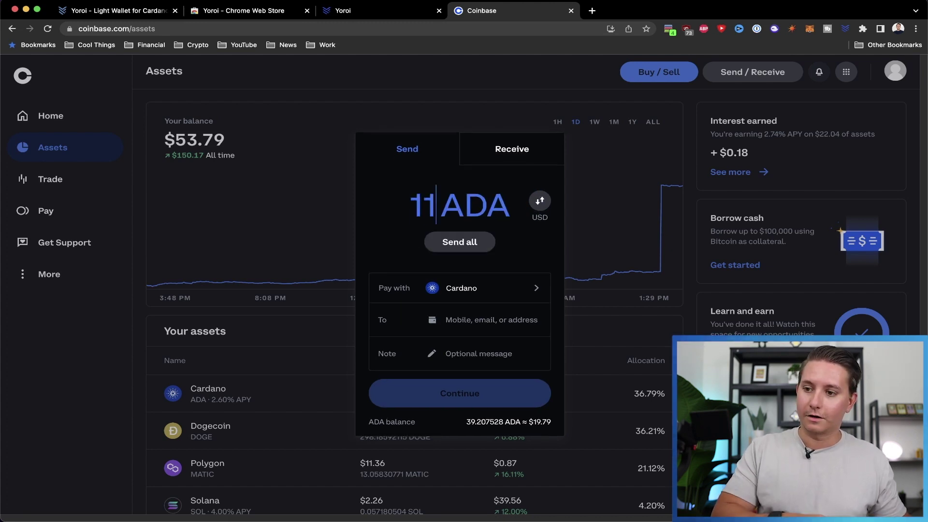
key(Return)
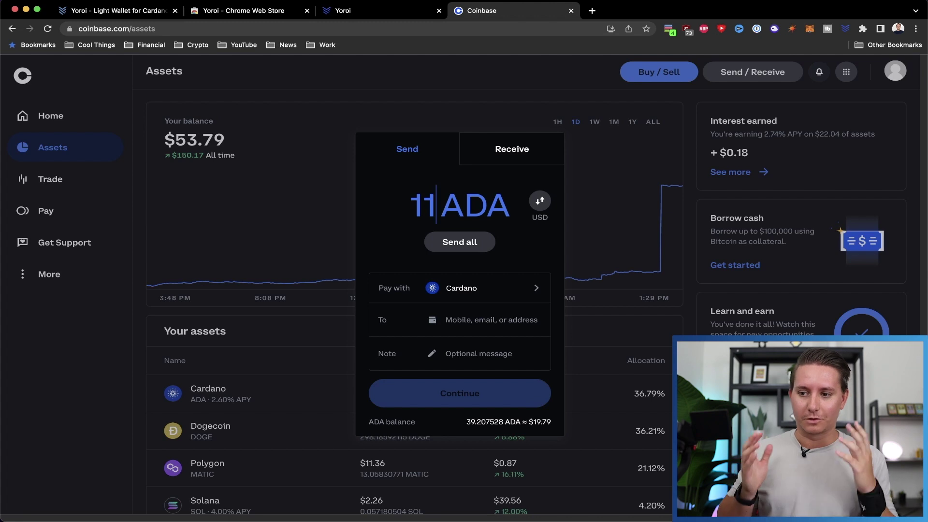
click(474, 334)
key(super+v)
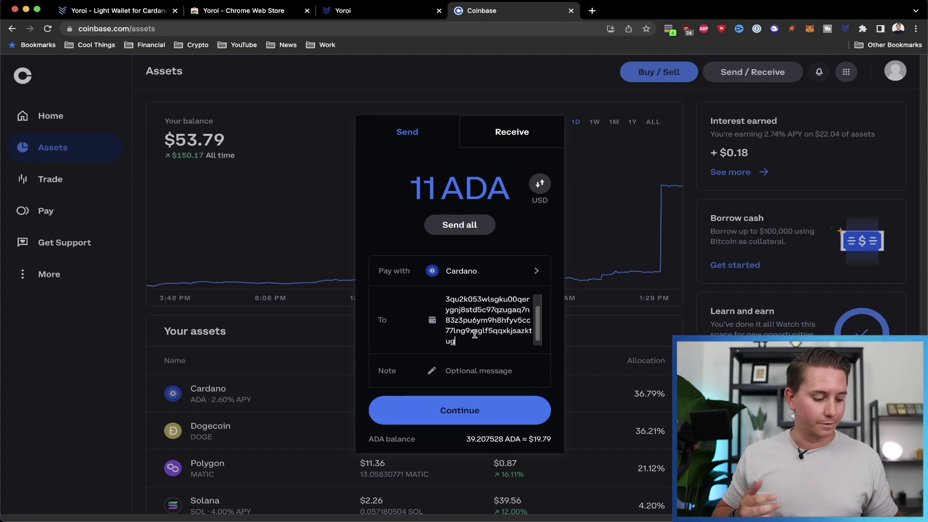
key(super+a)
key(BackSpace)
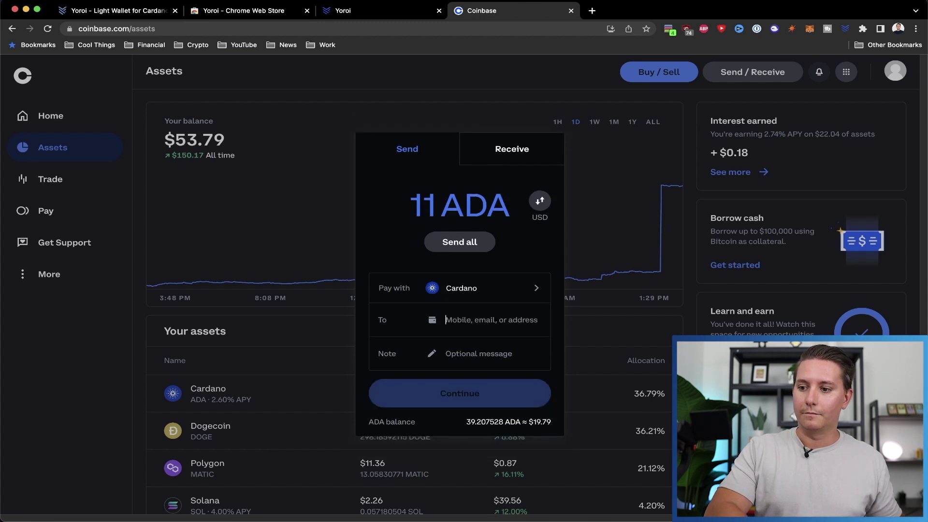
Step: Switch to Yoroi and copy the Yoroi-Ledger wallet's external receiving address
click(400, 12)
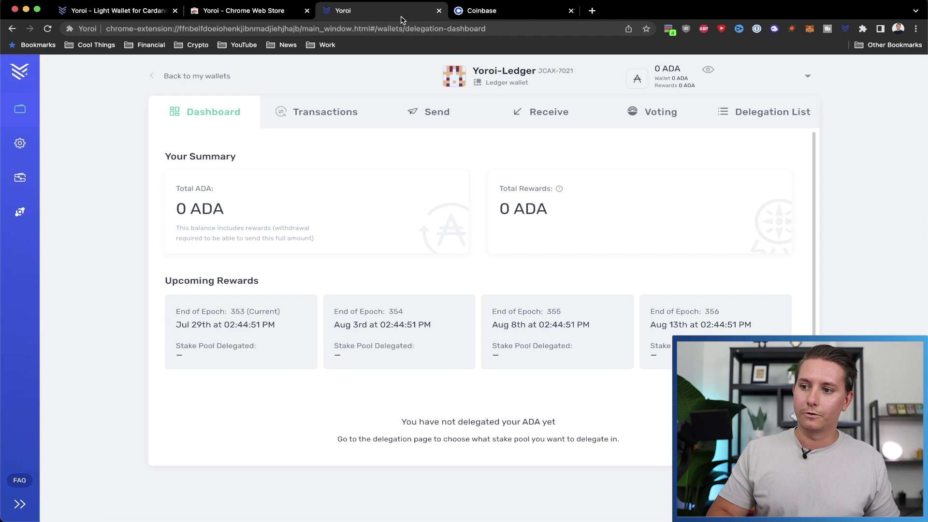
click(553, 117)
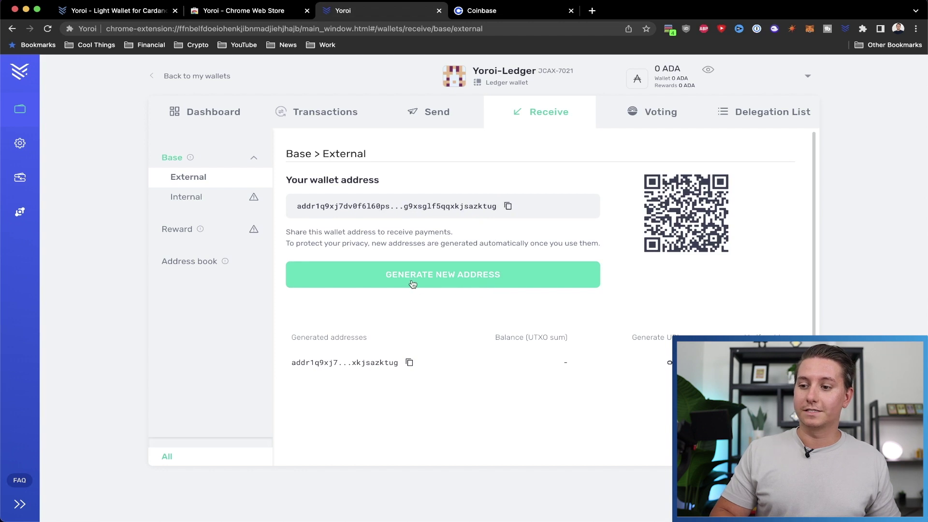
click(509, 208)
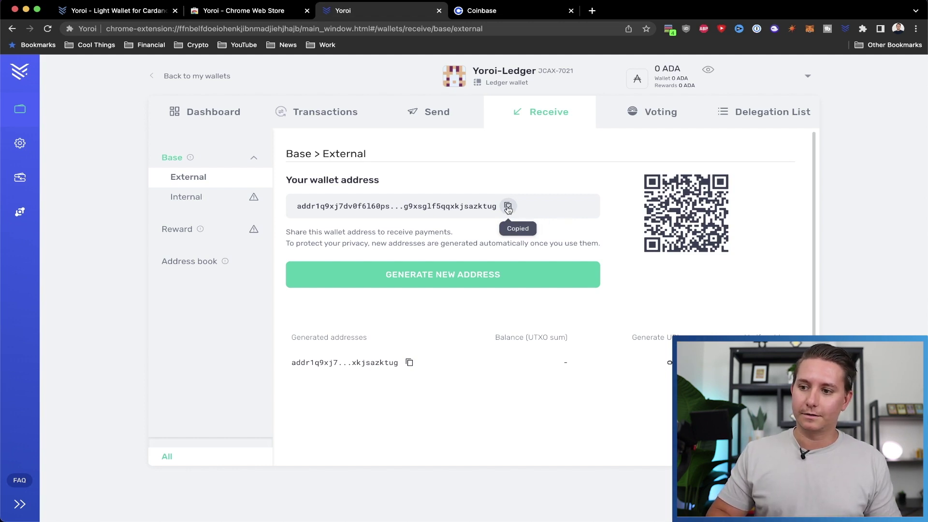
Step: Switch to Coinbase and paste the copied wallet address as the recipient, leaving the note empty
click(531, 15)
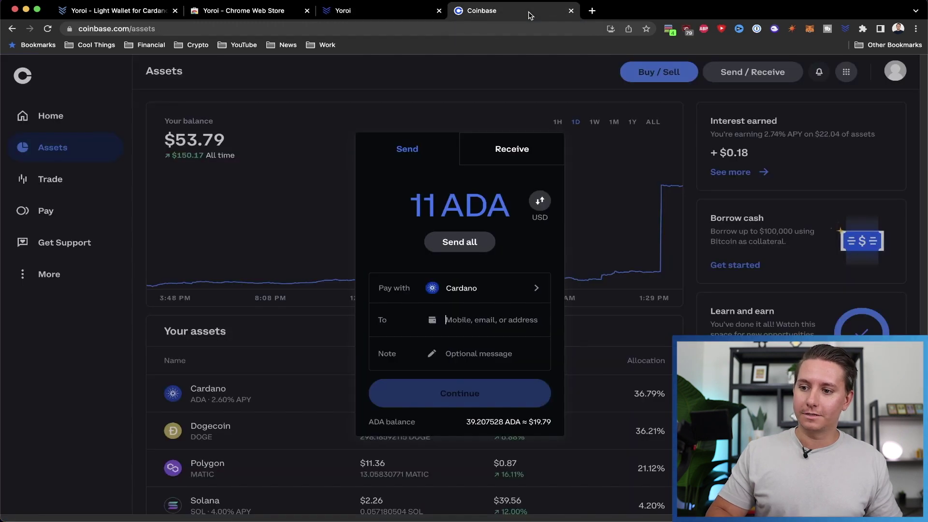
click(469, 324)
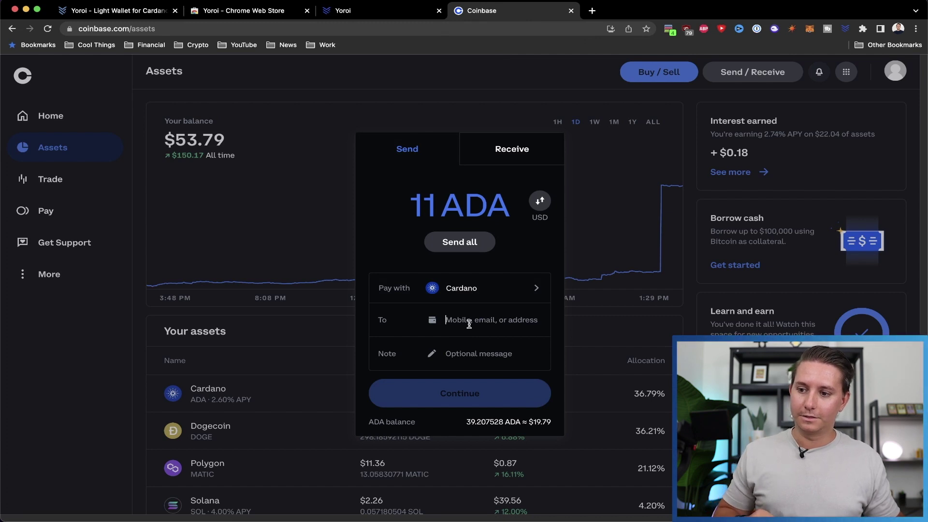
key(super+v)
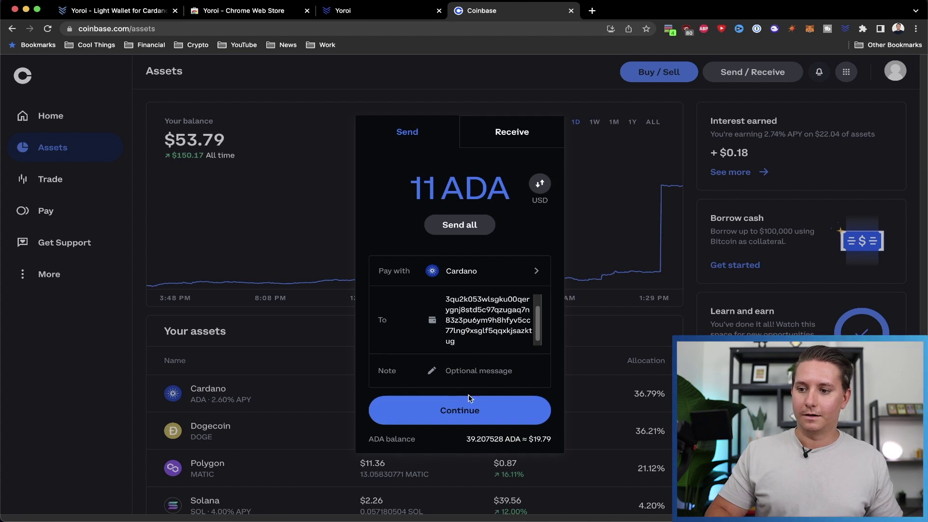
click(486, 371)
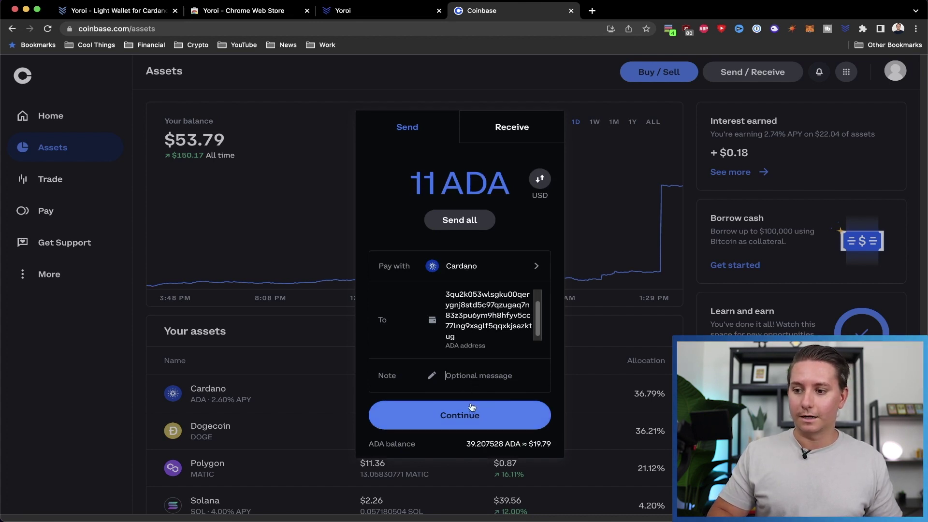
Step: Submit the 11 ADA transfer and confirm it with the 2-step verification code from the authenticator app
click(497, 416)
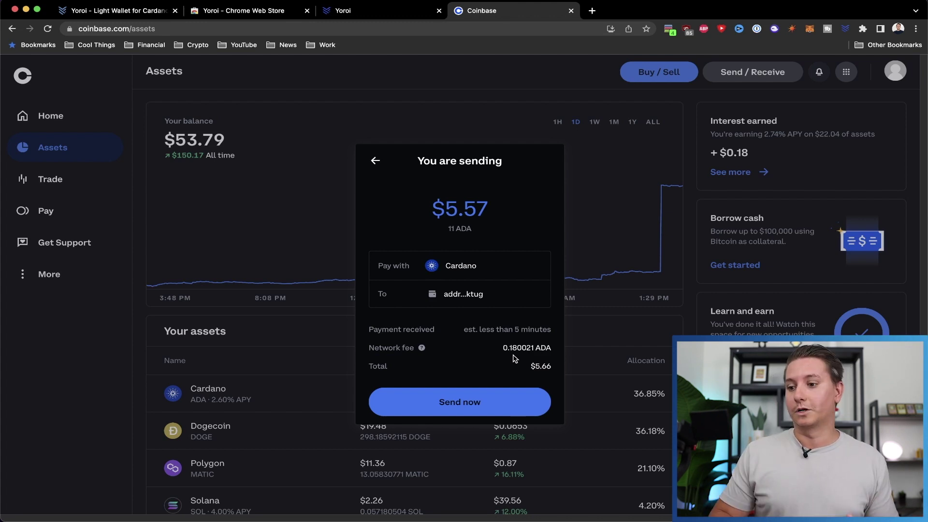
click(514, 404)
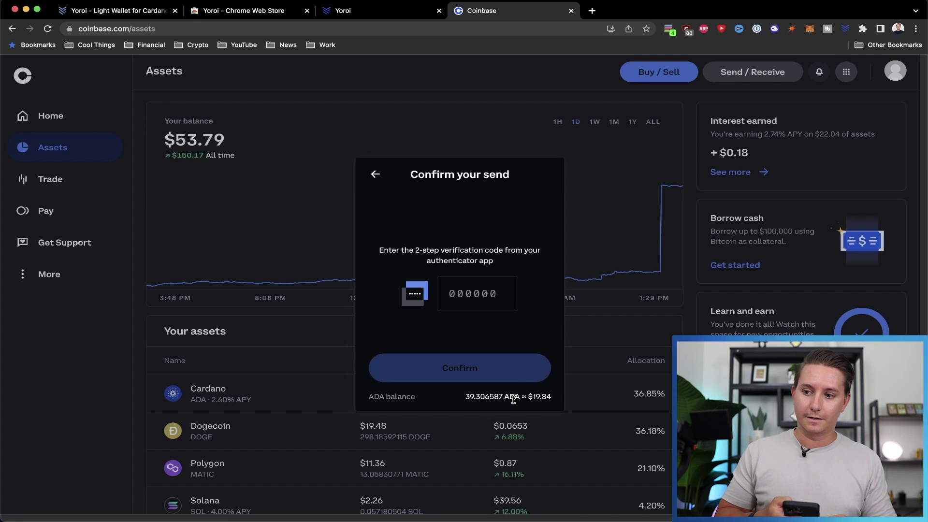
click(428, 369)
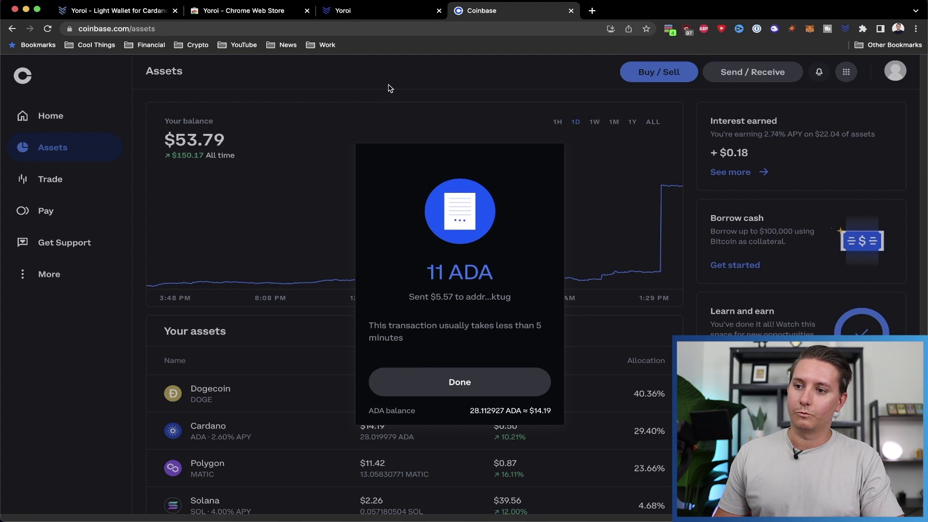
Step: Switch to Yoroi and check the Yoroi-Ledger wallet's dashboard balance and transaction history for the incoming transfer
key(ctrl+shift+Tab)
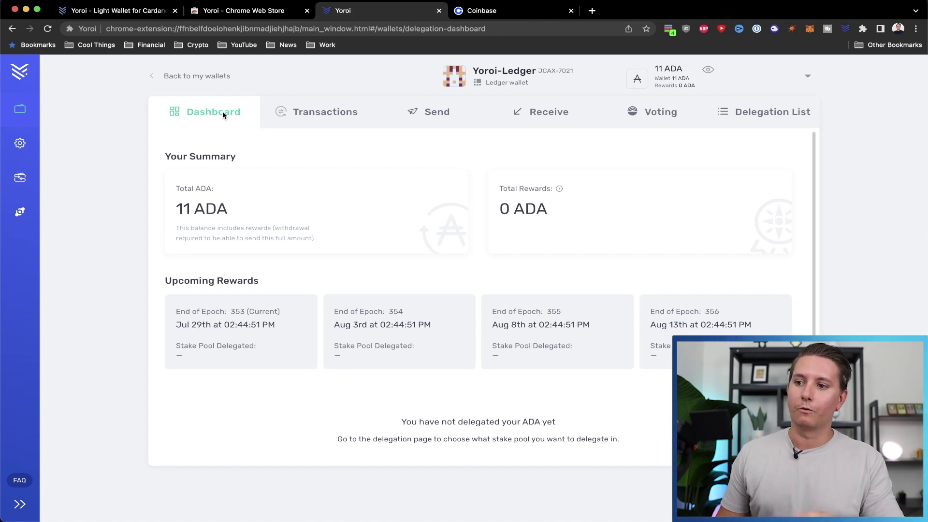
click(319, 113)
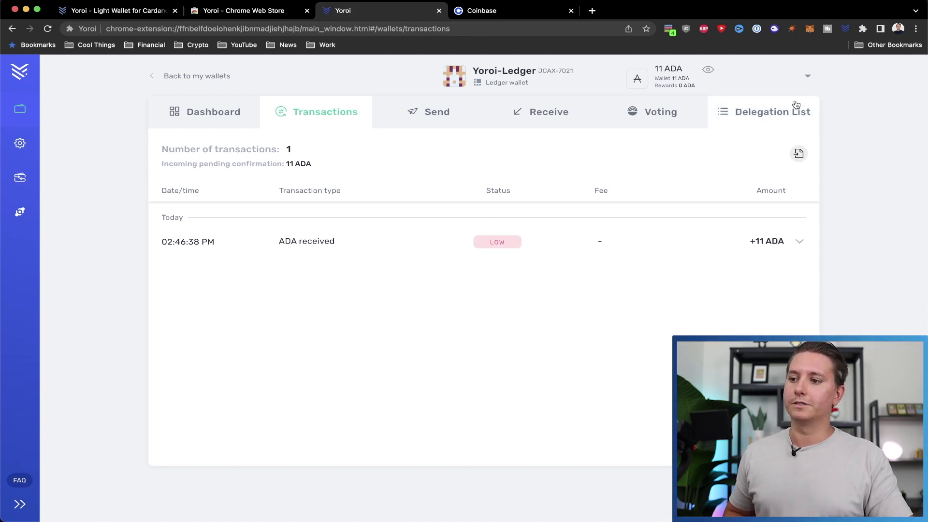
Step: Open the list of staking pools and choose to delegate to Emurgo #3
click(773, 115)
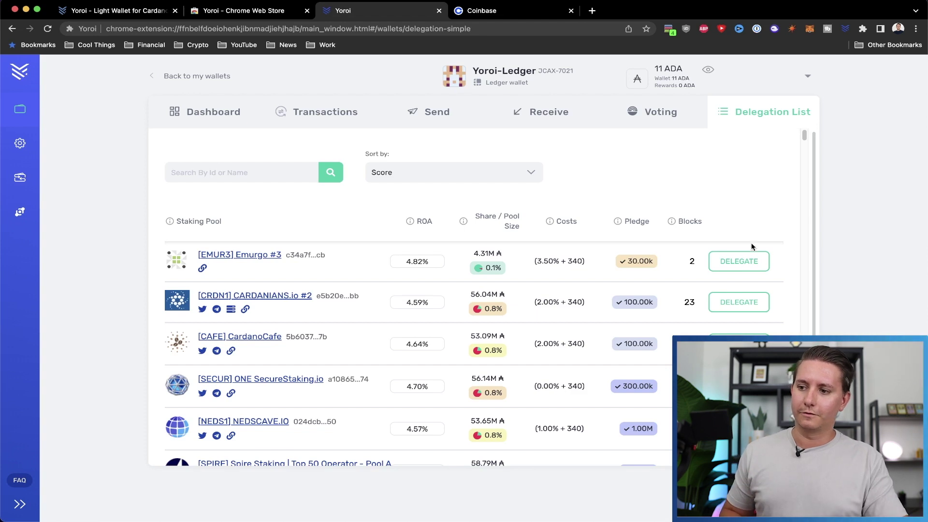
click(743, 262)
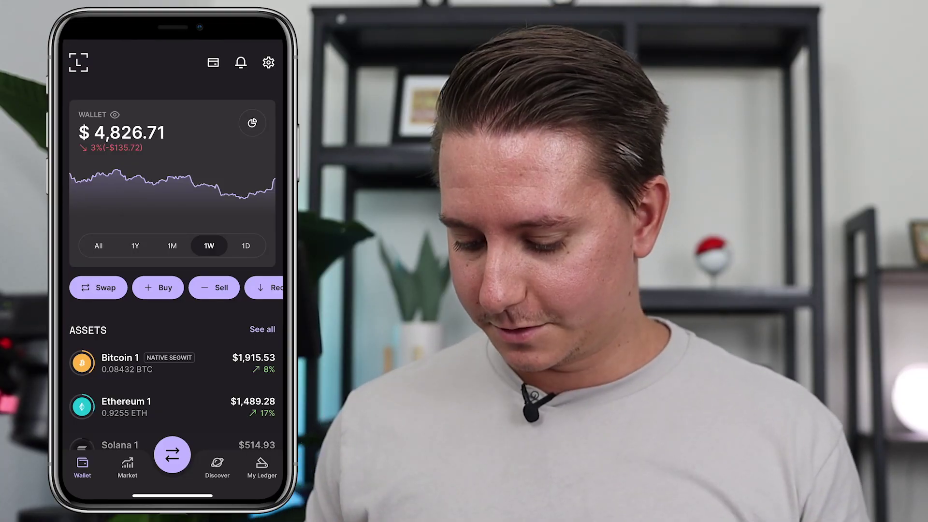
Step: Switch to the Ledger Live mobile app, review the apps on the Ledger device, and open the wallet's full asset list
click(262, 467)
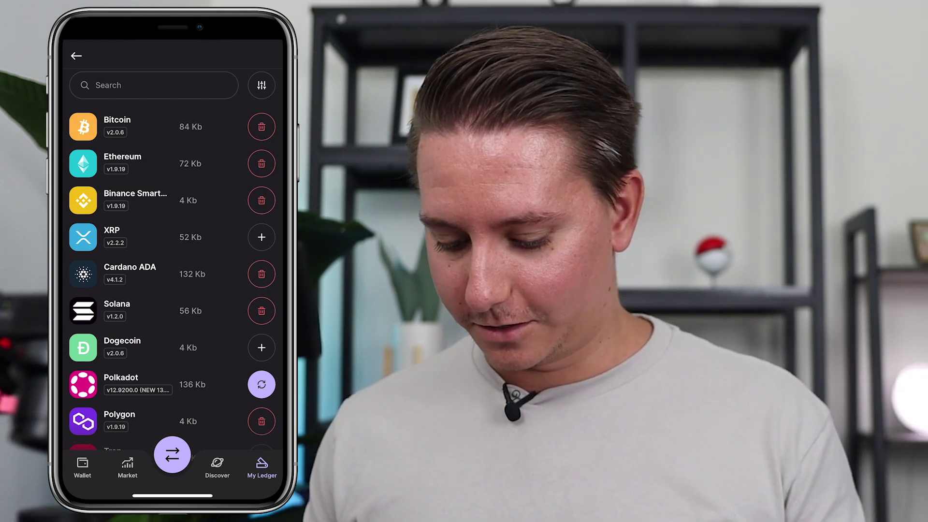
click(82, 466)
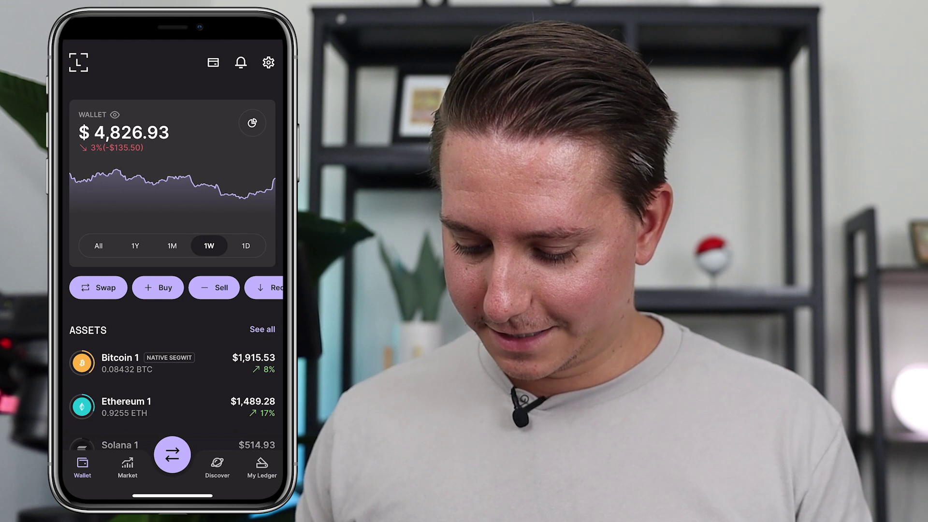
click(262, 329)
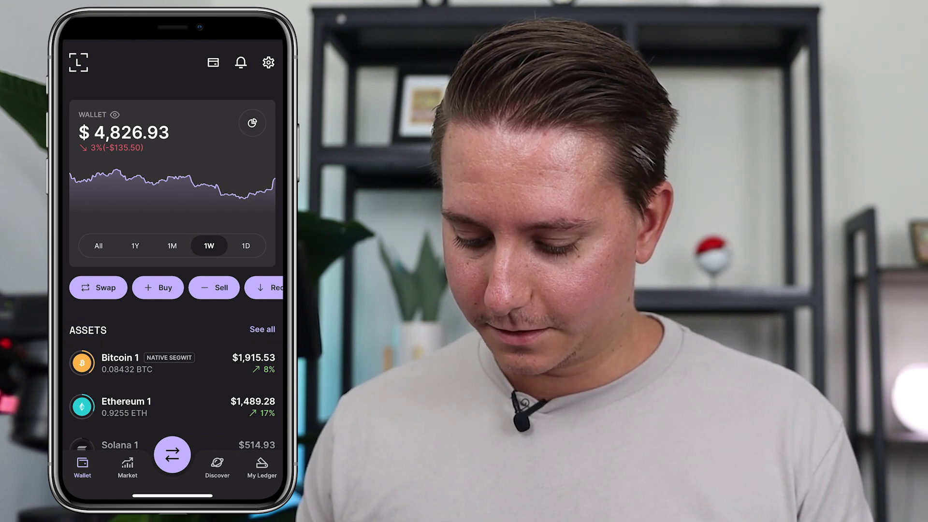